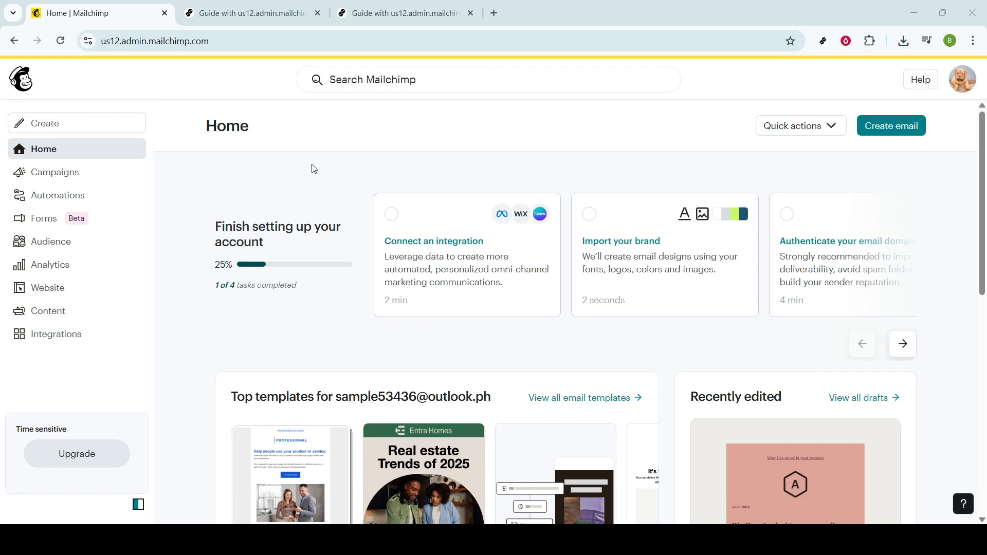
Open the Untitled regular email draft last edited Thu, Jun 19, 03:00 PM from the list of all campaigns.
left_click(59, 179)
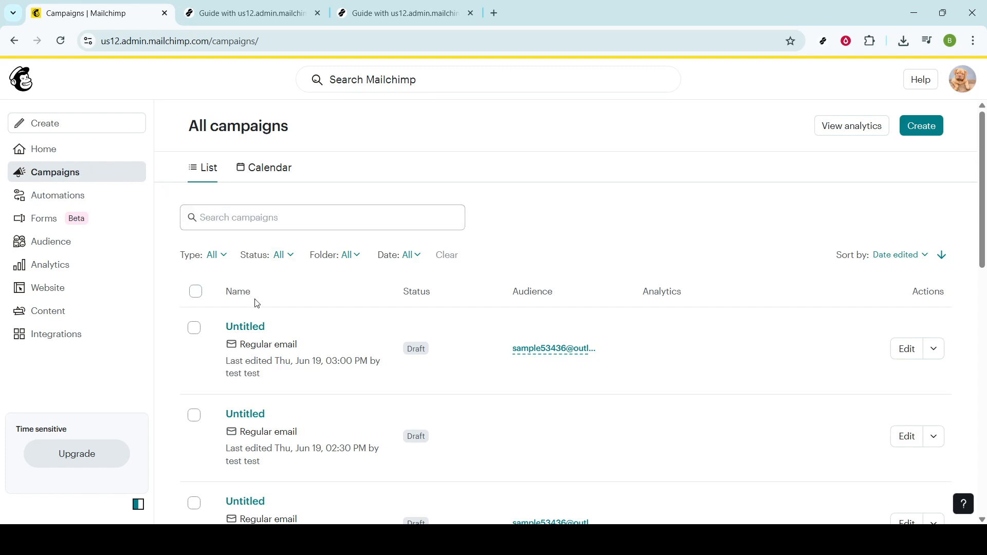
scroll(304, 340, "down", 3)
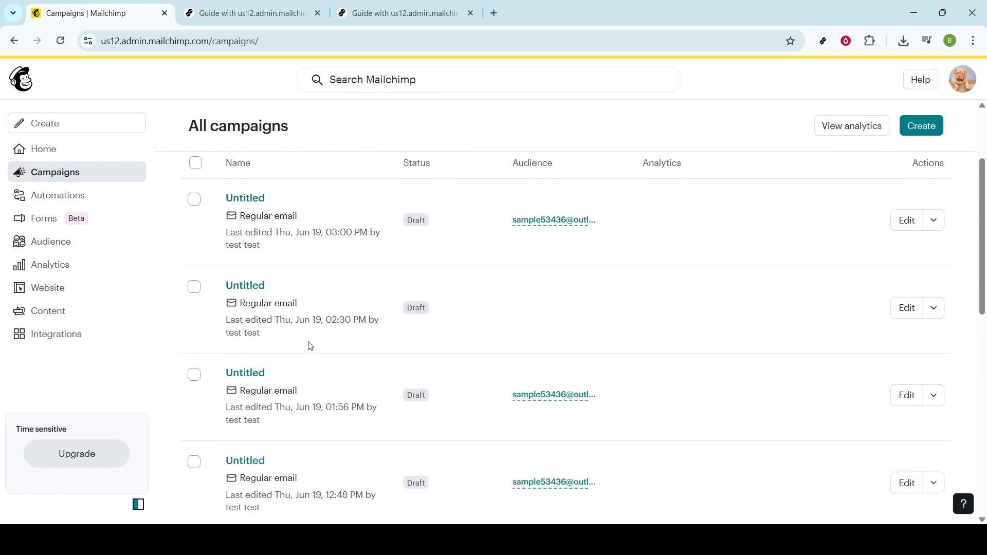
scroll(324, 385, "down", 1)
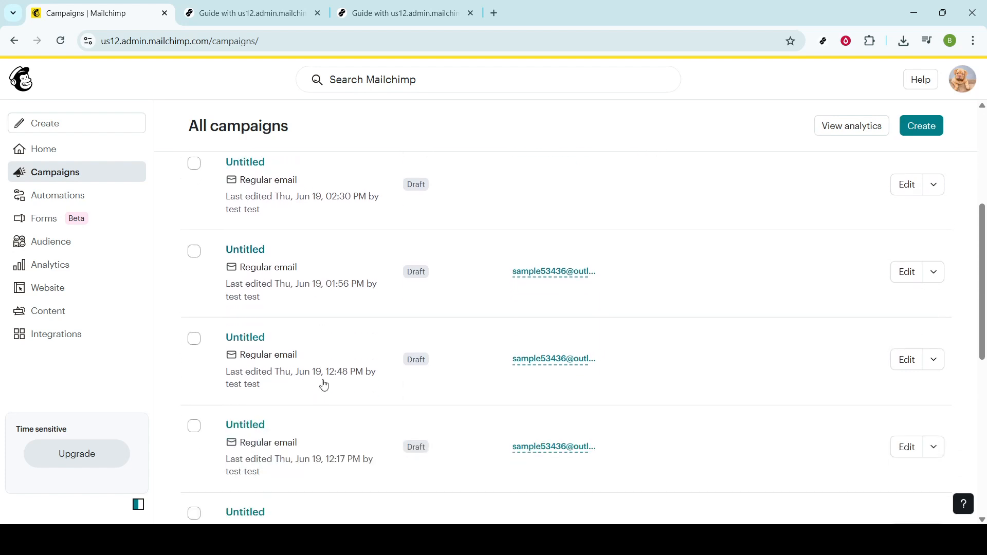
scroll(325, 384, "up", 3)
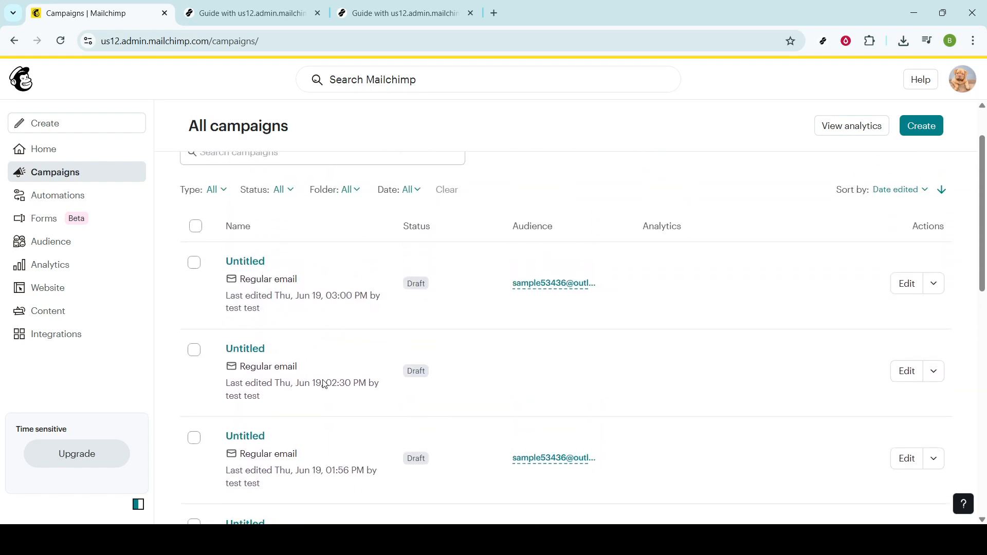
scroll(324, 380, "up", 2)
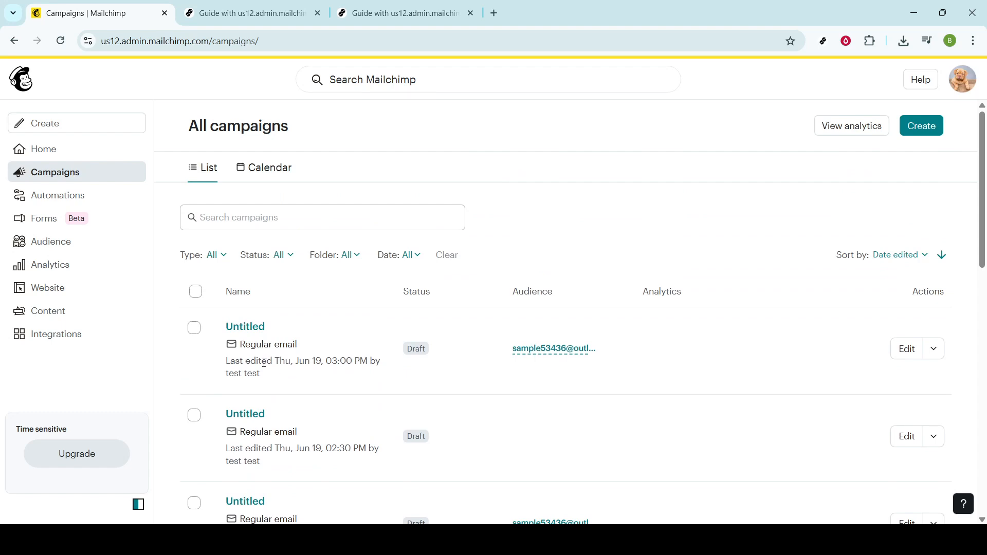
left_click(256, 332)
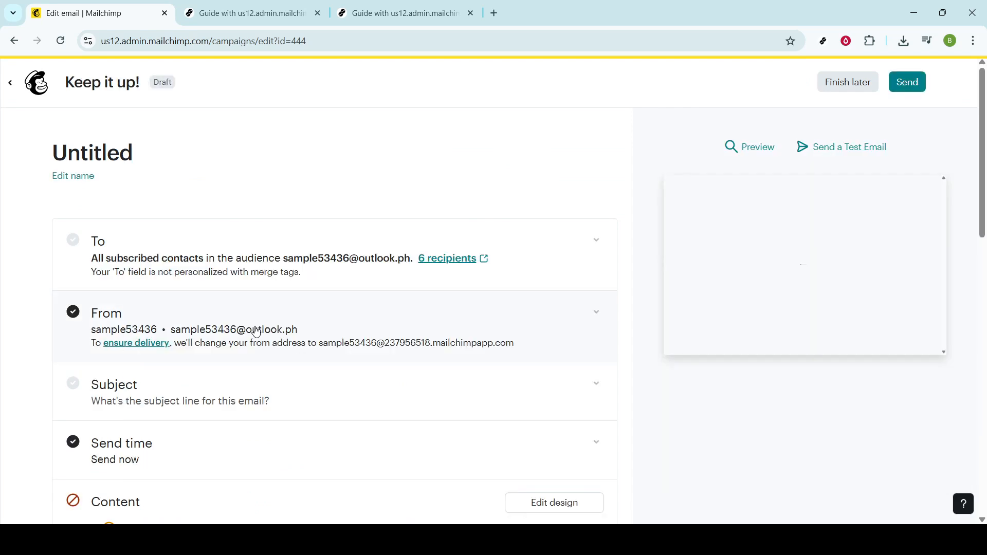
Review the draft's campaign settings and open its email content for design editing.
scroll(403, 333, "down", 2)
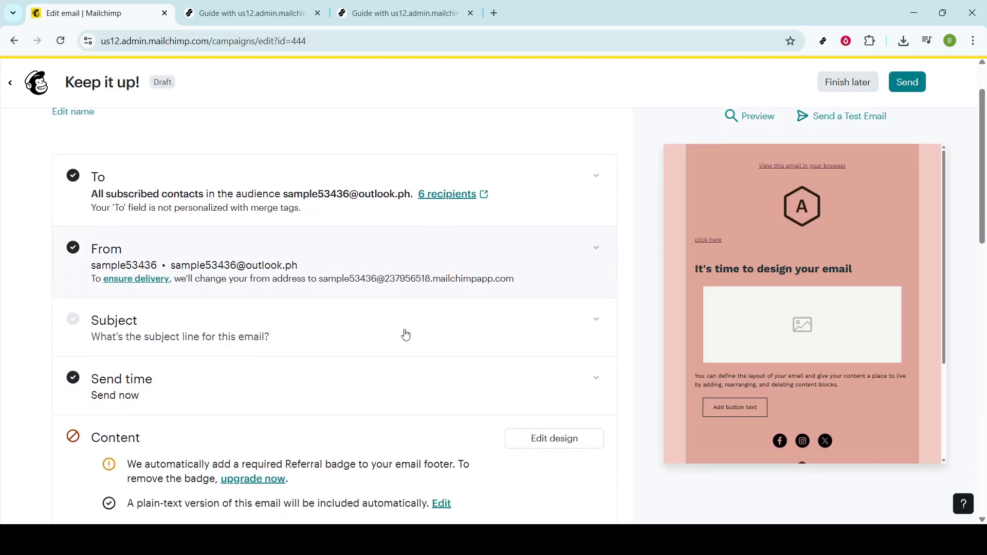
scroll(406, 335, "down", 8)
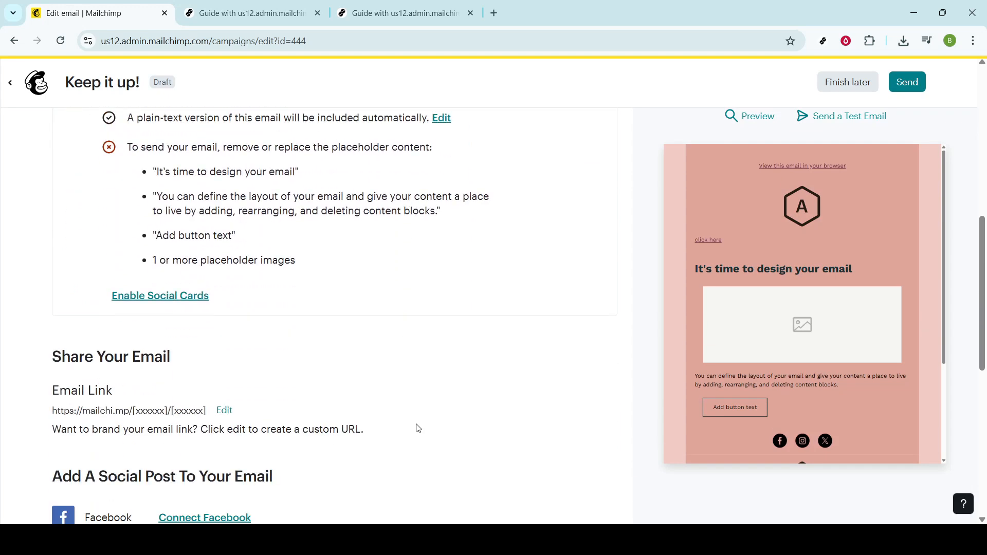
scroll(423, 446, "up", 5)
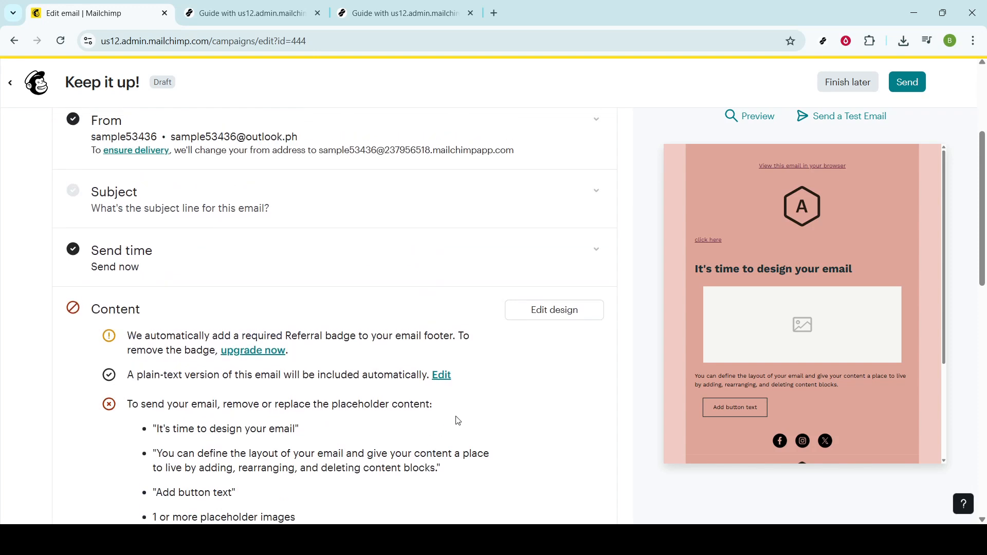
left_click(558, 315)
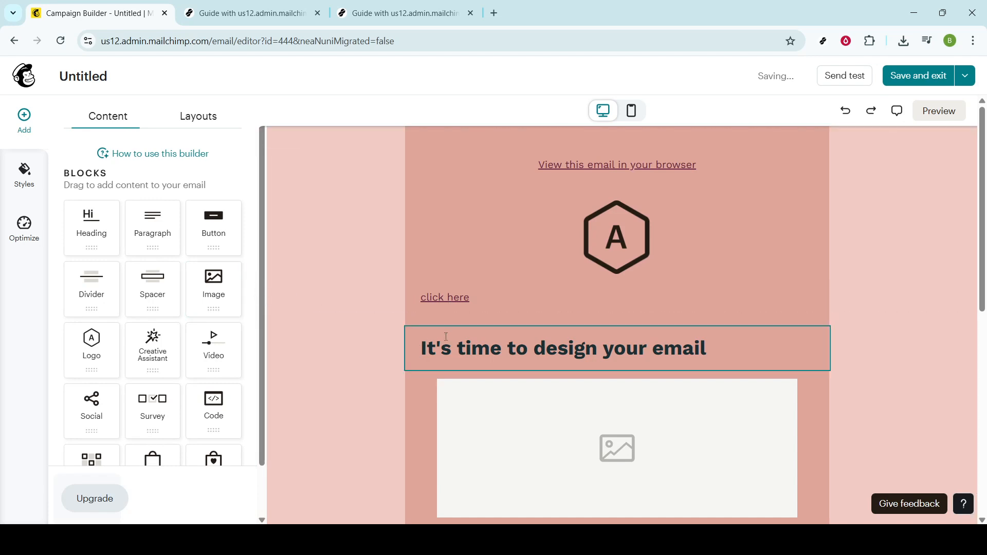
Select the "It's time to design your email" heading block and bring up its padding settings.
left_click(475, 343)
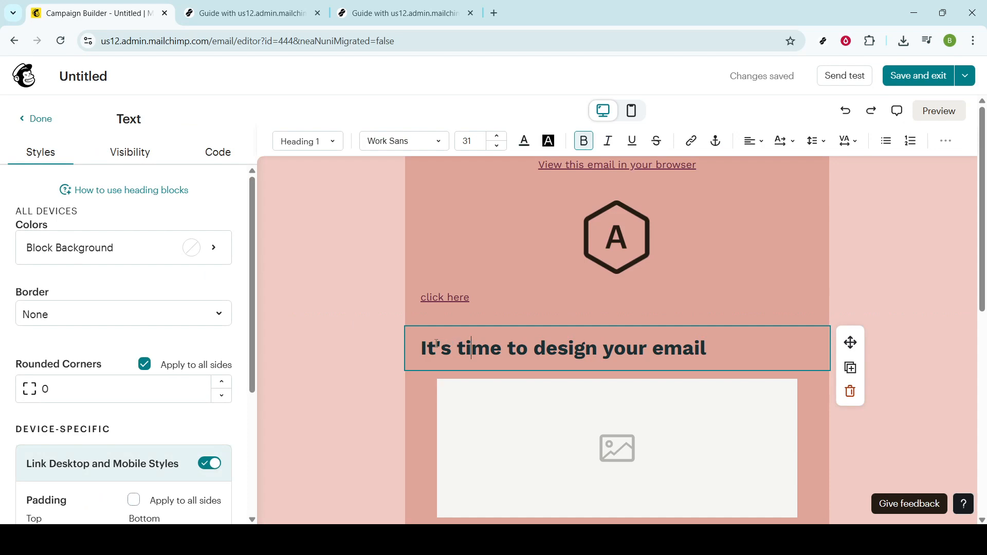
left_click(576, 342)
scroll(62, 355, "down", 3)
scroll(64, 363, "down", 2)
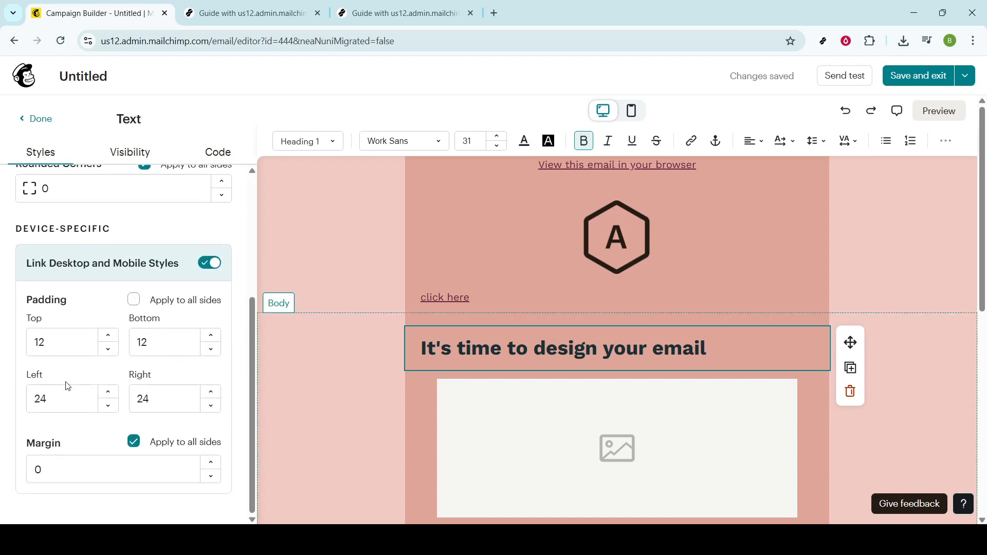
Set the heading block's left padding to 60.
left_click(66, 398)
key("BackSpace")
key("BackSpace")
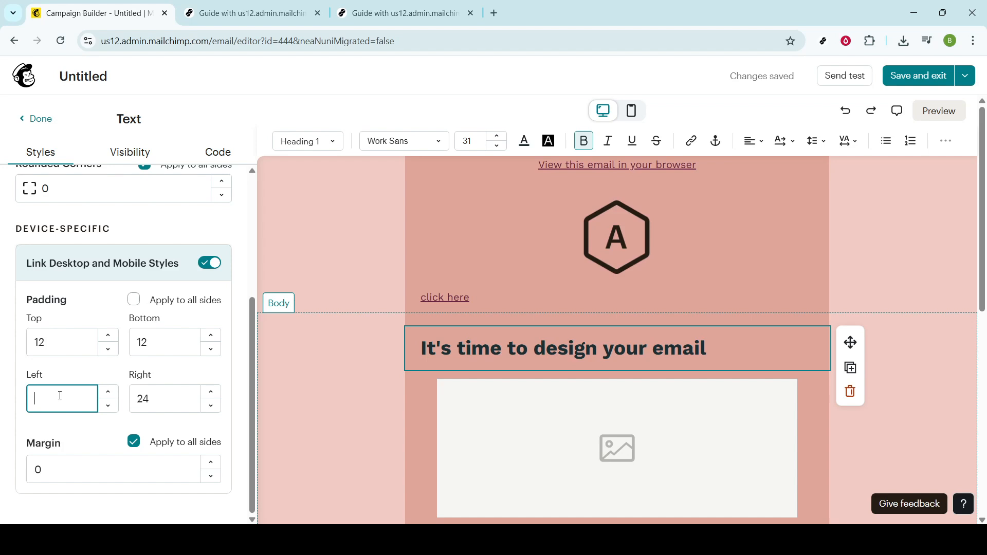
type("60")
key("Return")
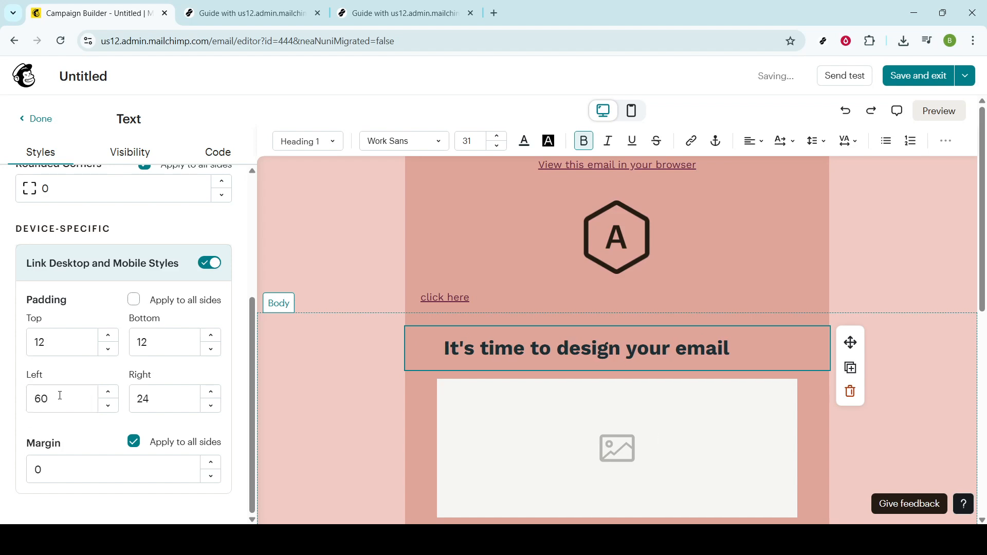
Change the heading block's left padding to 50.
left_click(60, 395)
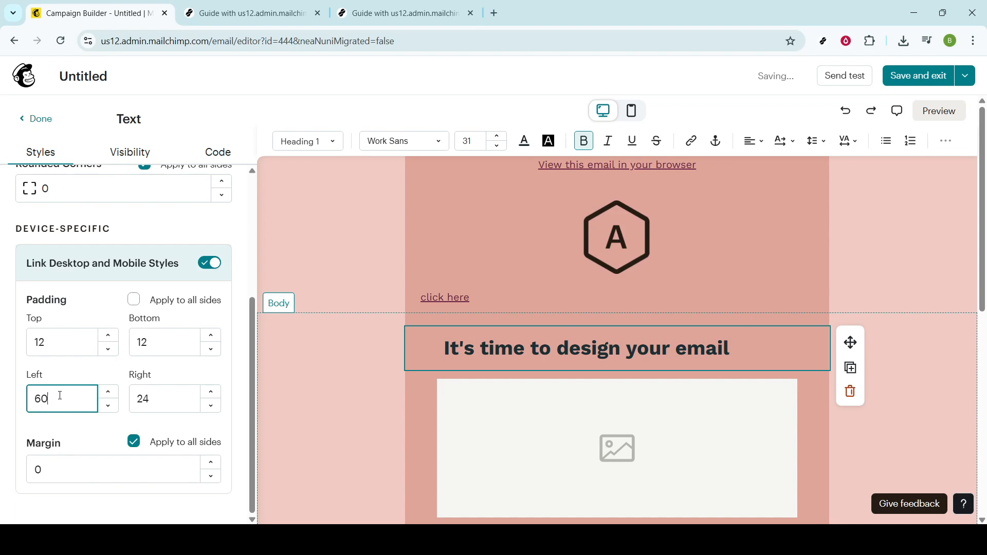
key("BackSpace")
key("BackSpace")
type("50")
key("Return")
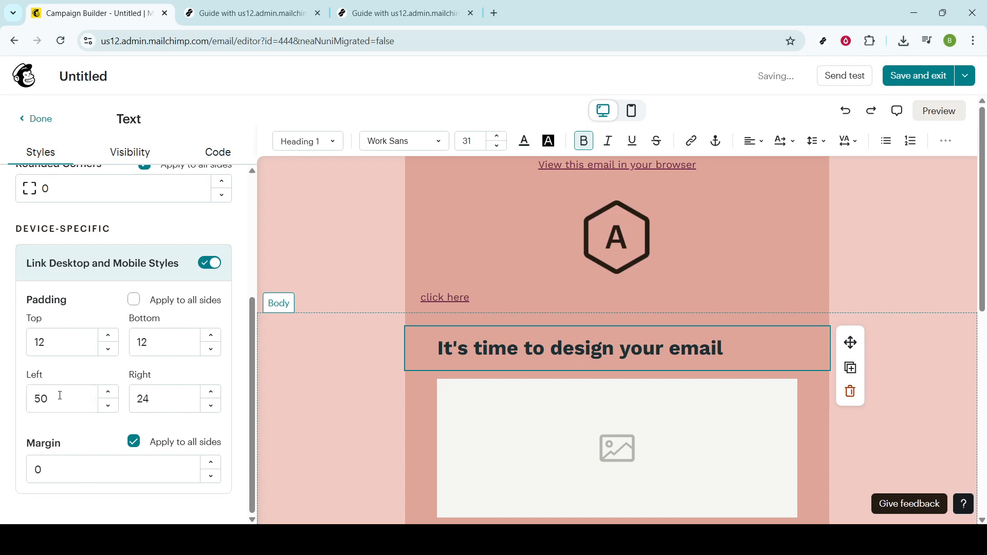
Increase the heading block's left padding to 124.
left_click(60, 396)
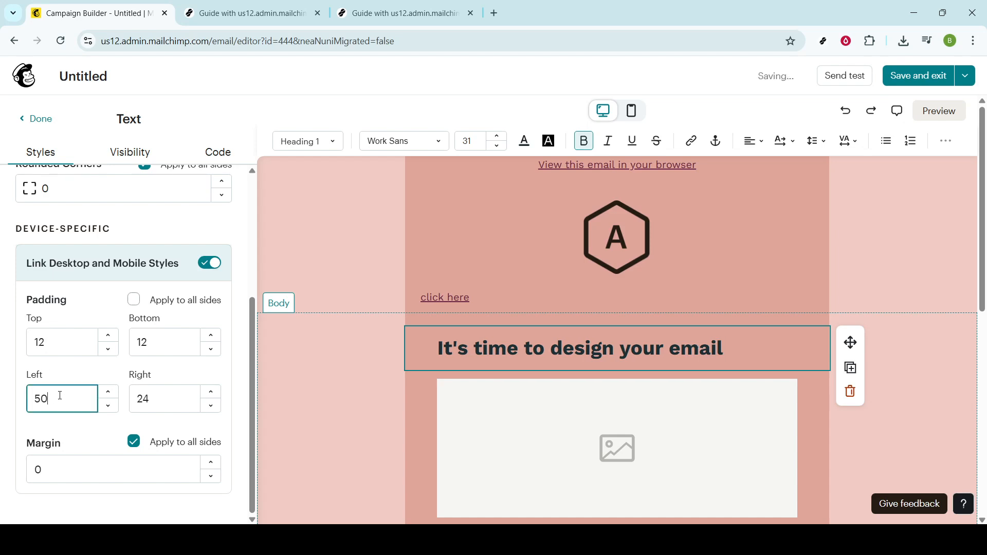
key("BackSpace")
key("BackSpace")
type("124")
key("Return")
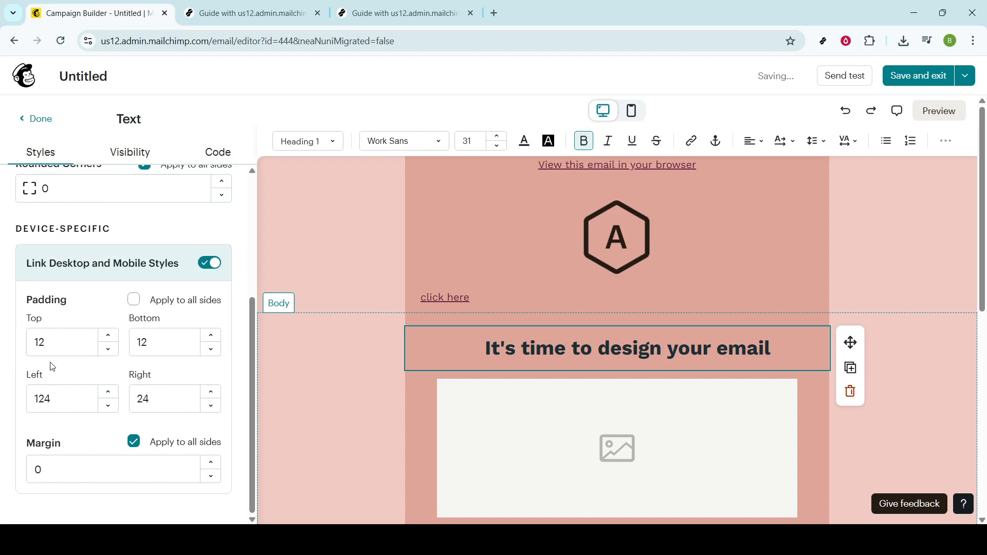
Set the heading block's top padding to 40.
left_click(54, 344)
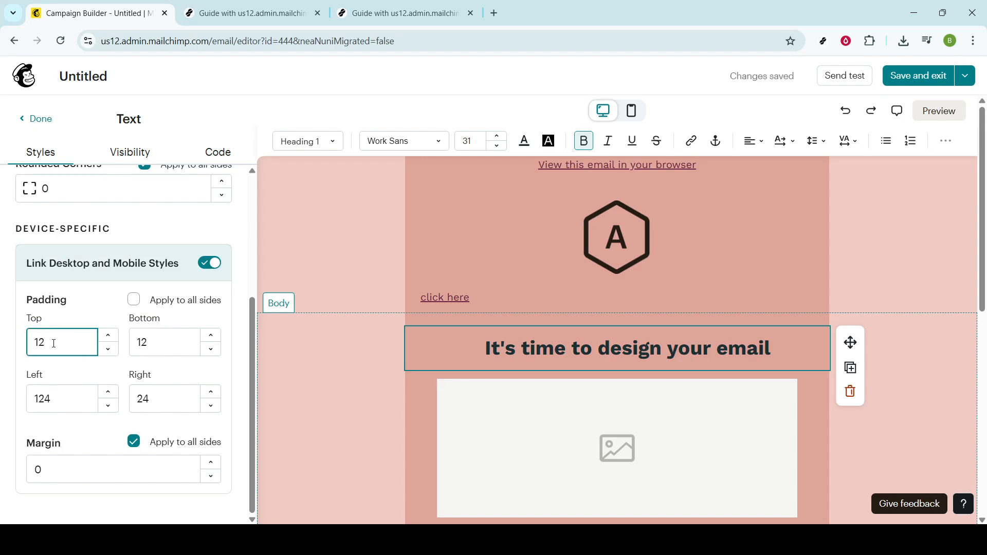
key("BackSpace")
key("BackSpace")
type("40")
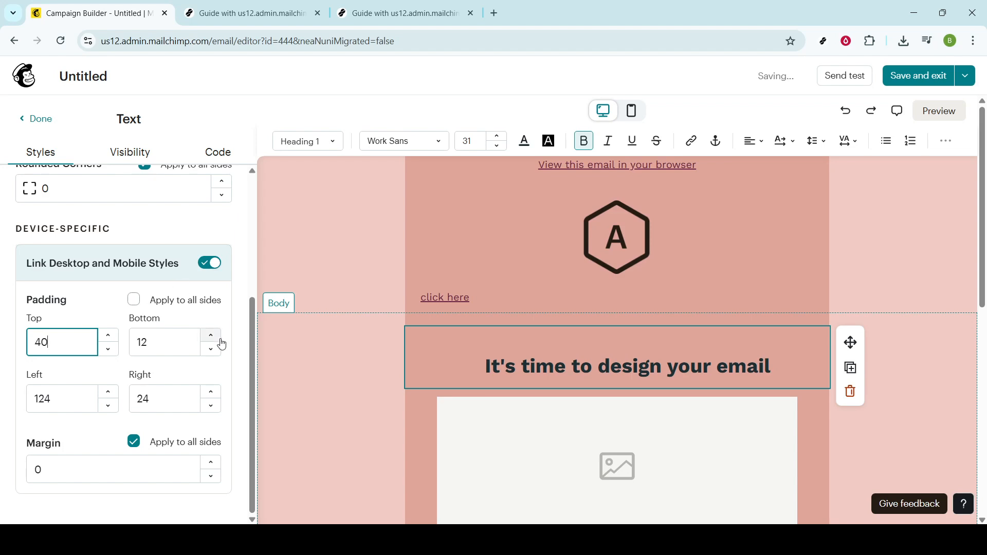
Set the heading block's right padding to 30.
left_click(167, 396)
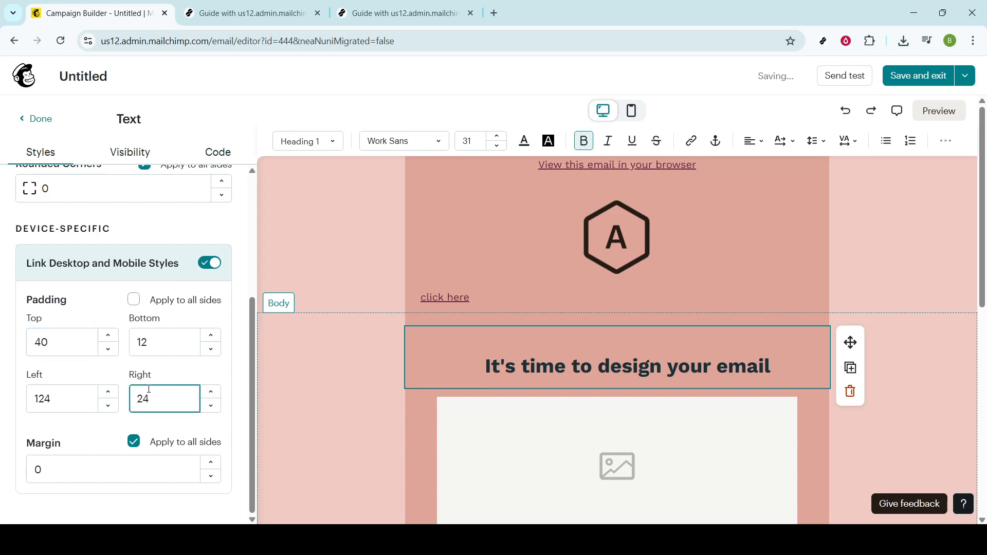
key("BackSpace")
key("BackSpace")
type("30")
left_click(147, 421)
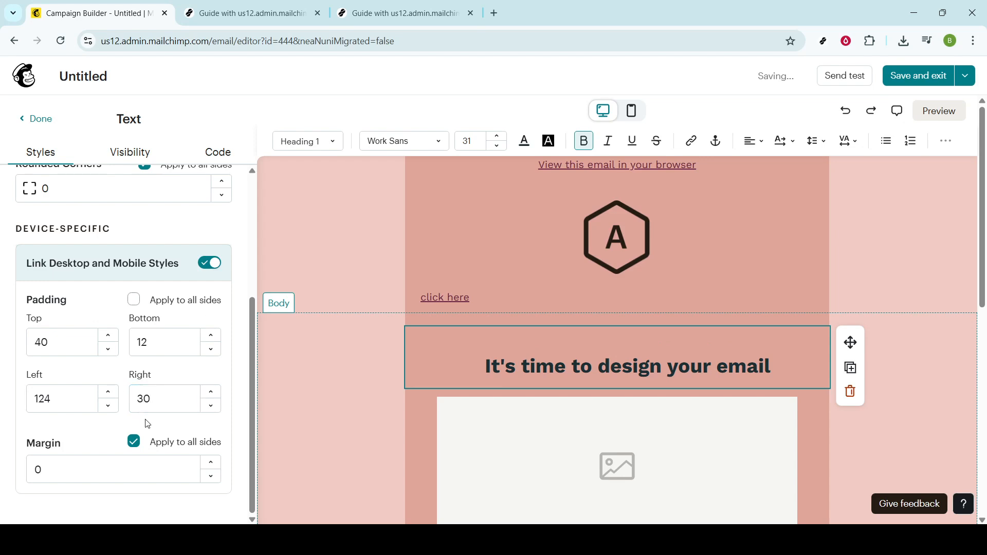
Set the heading block's bottom padding to 40.
left_click(158, 343)
key("BackSpace")
type("40")
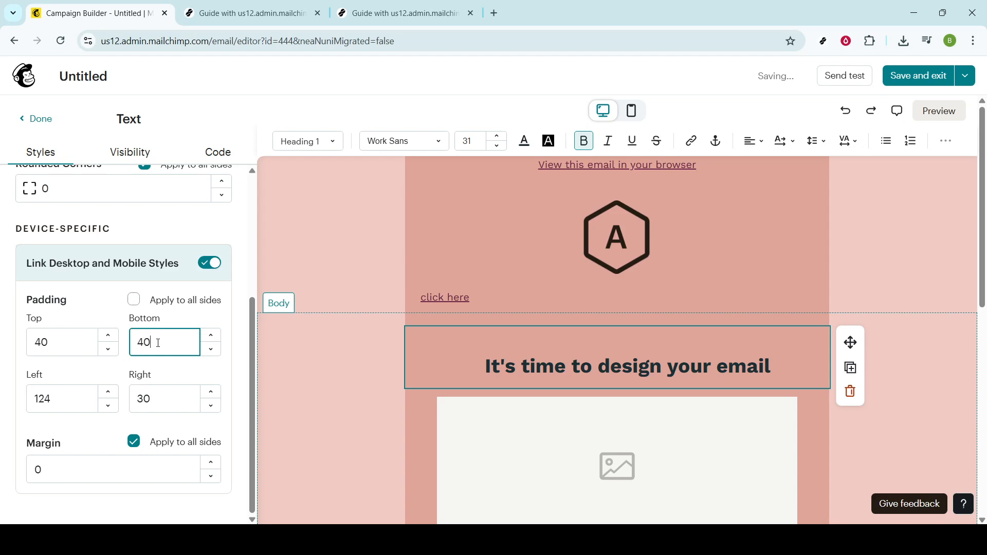
Reduce the heading block's left padding to 60.
left_click(66, 399)
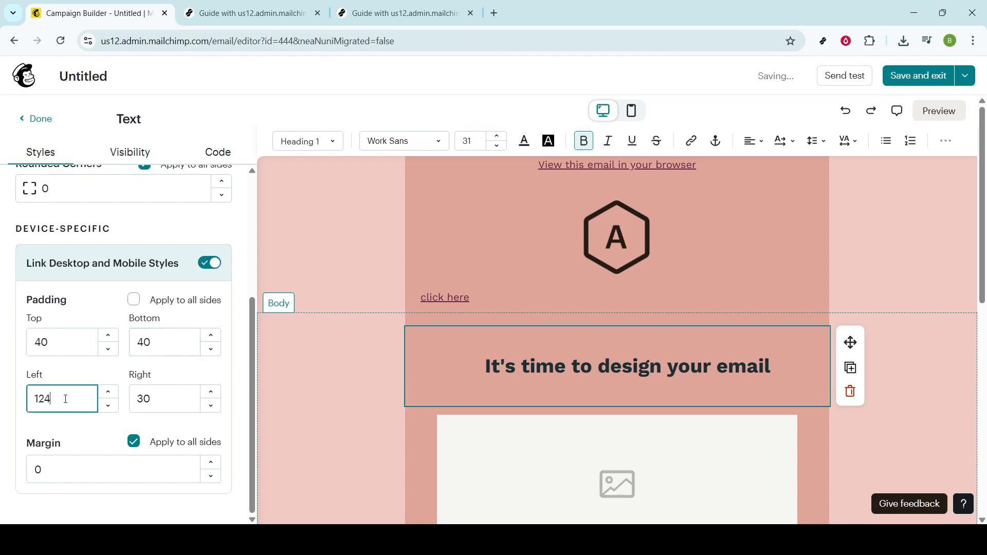
key("BackSpace")
key("BackSpace")
key("BackSpace")
type("60")
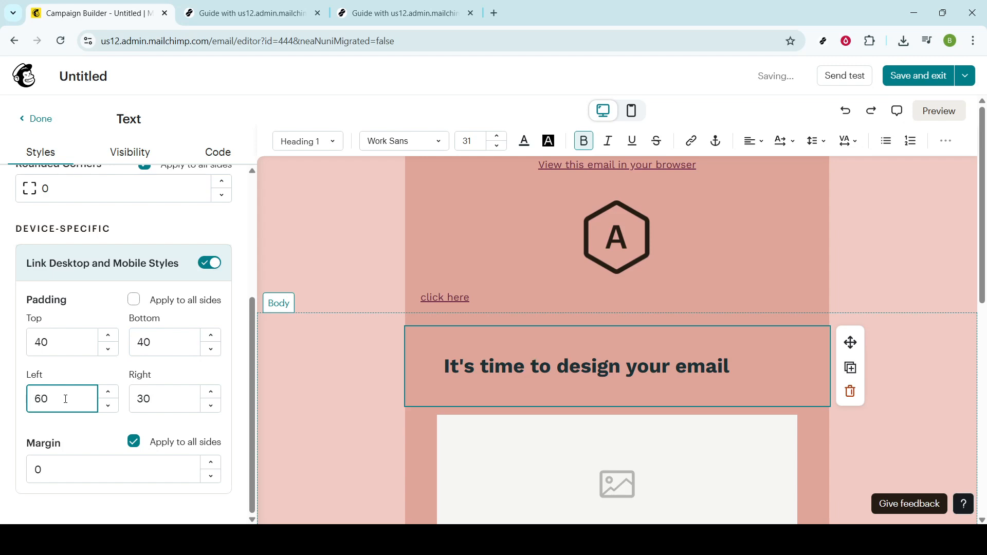